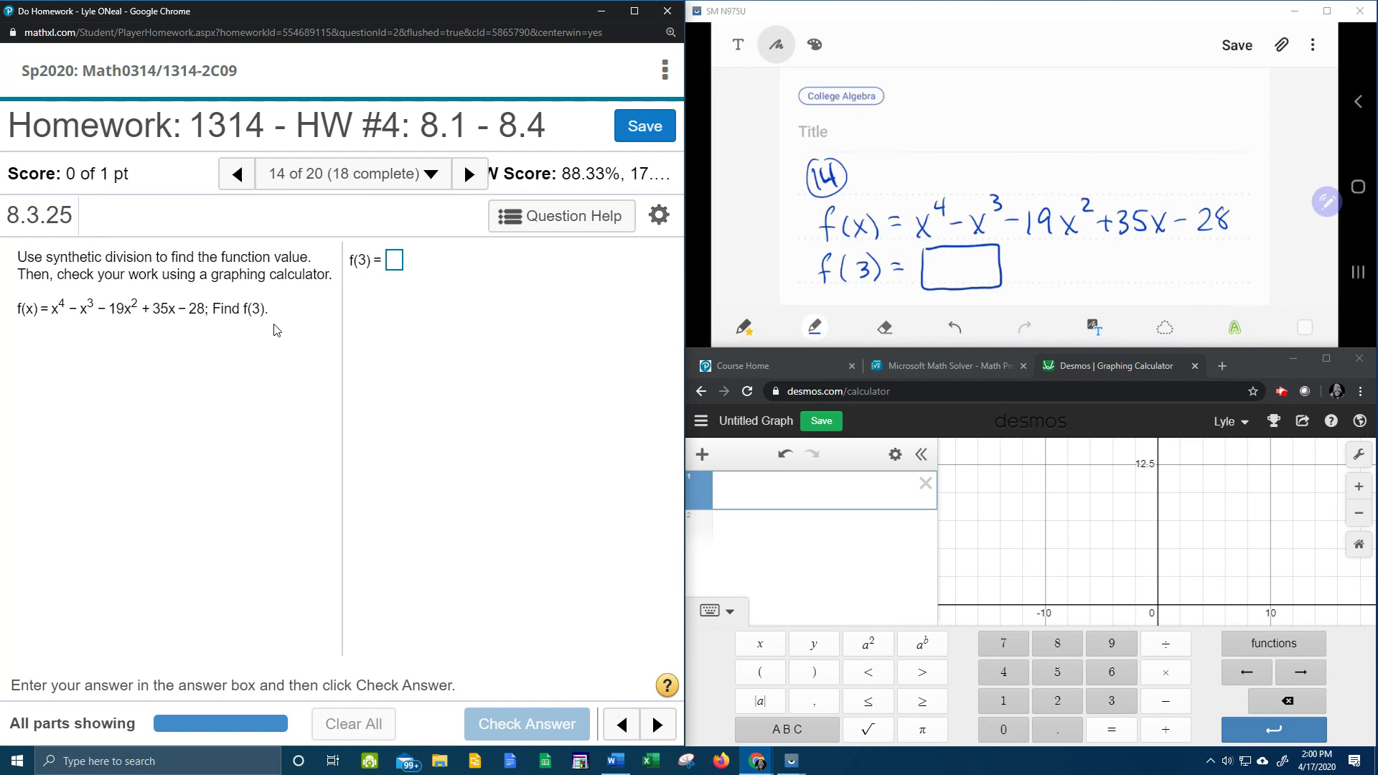
# Step: Underline the 3 in f(3) and write the divisor 3 with its bracket
pyautogui.moveTo(49, 257); pyautogui.dragTo(151, 257)
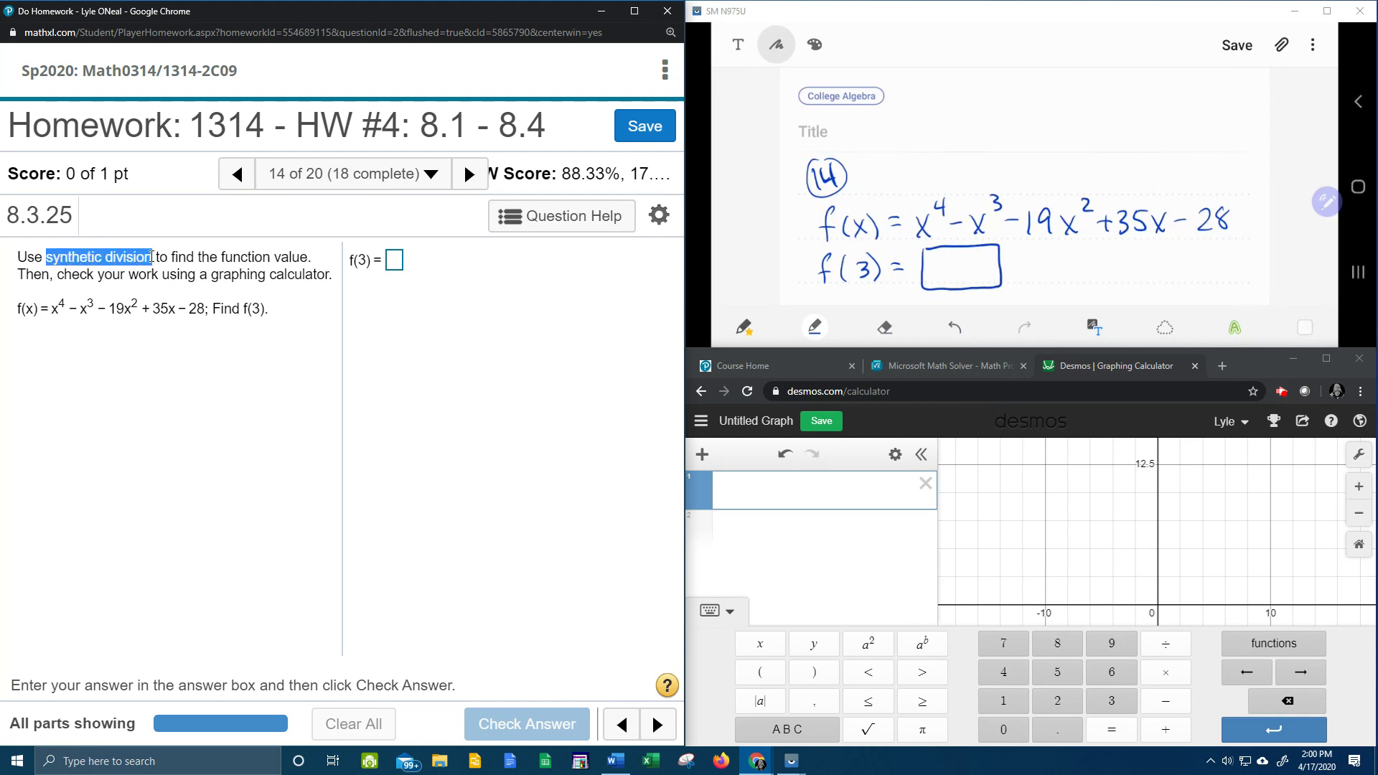
pyautogui.click(387, 348)
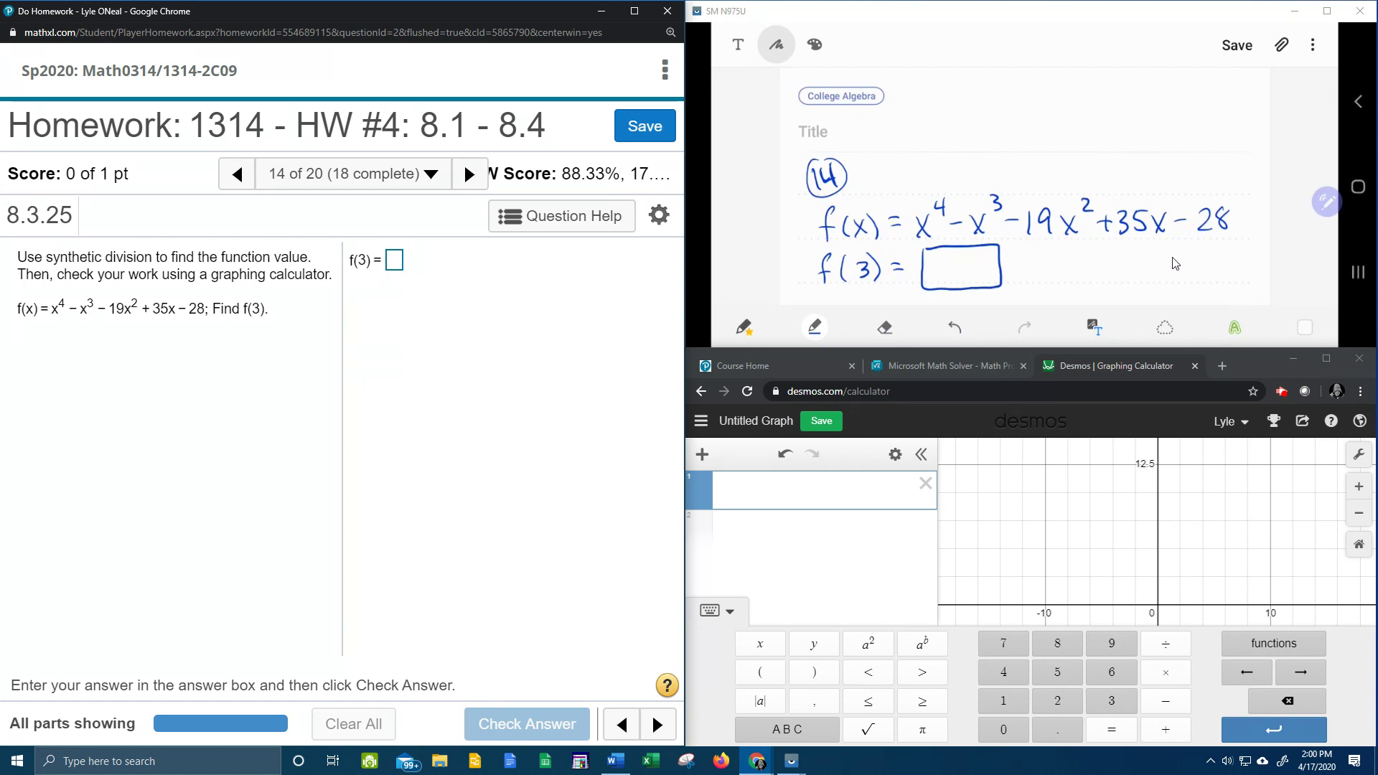
pyautogui.scroll(-3, 1174, 264)
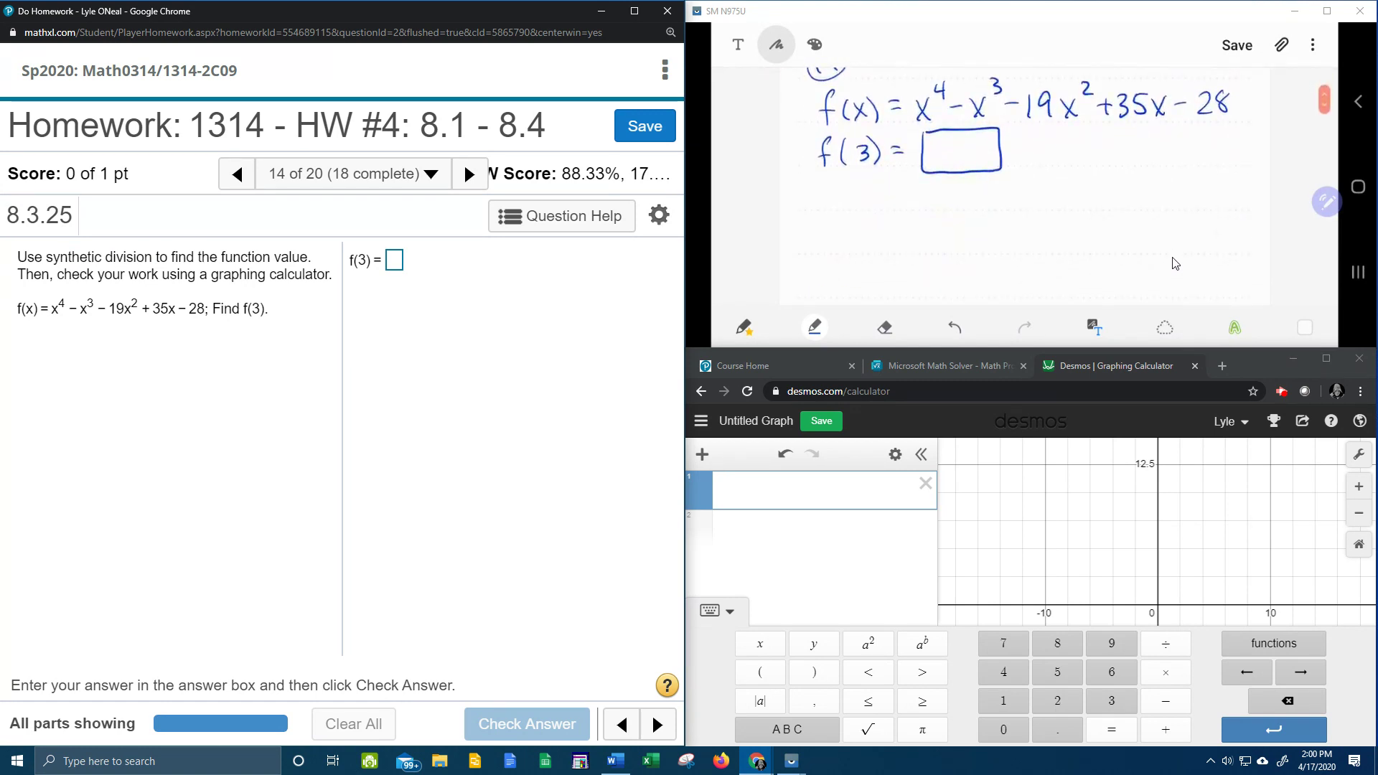
pyautogui.moveTo(851, 168); pyautogui.dragTo(871, 164)
pyautogui.moveTo(833, 227)
pyautogui.mouseDown()
pyautogui.moveTo(831, 252)
pyautogui.moveTo(859, 255)
pyautogui.mouseUp()
pyautogui.moveTo(819, 259); pyautogui.dragTo(861, 257)
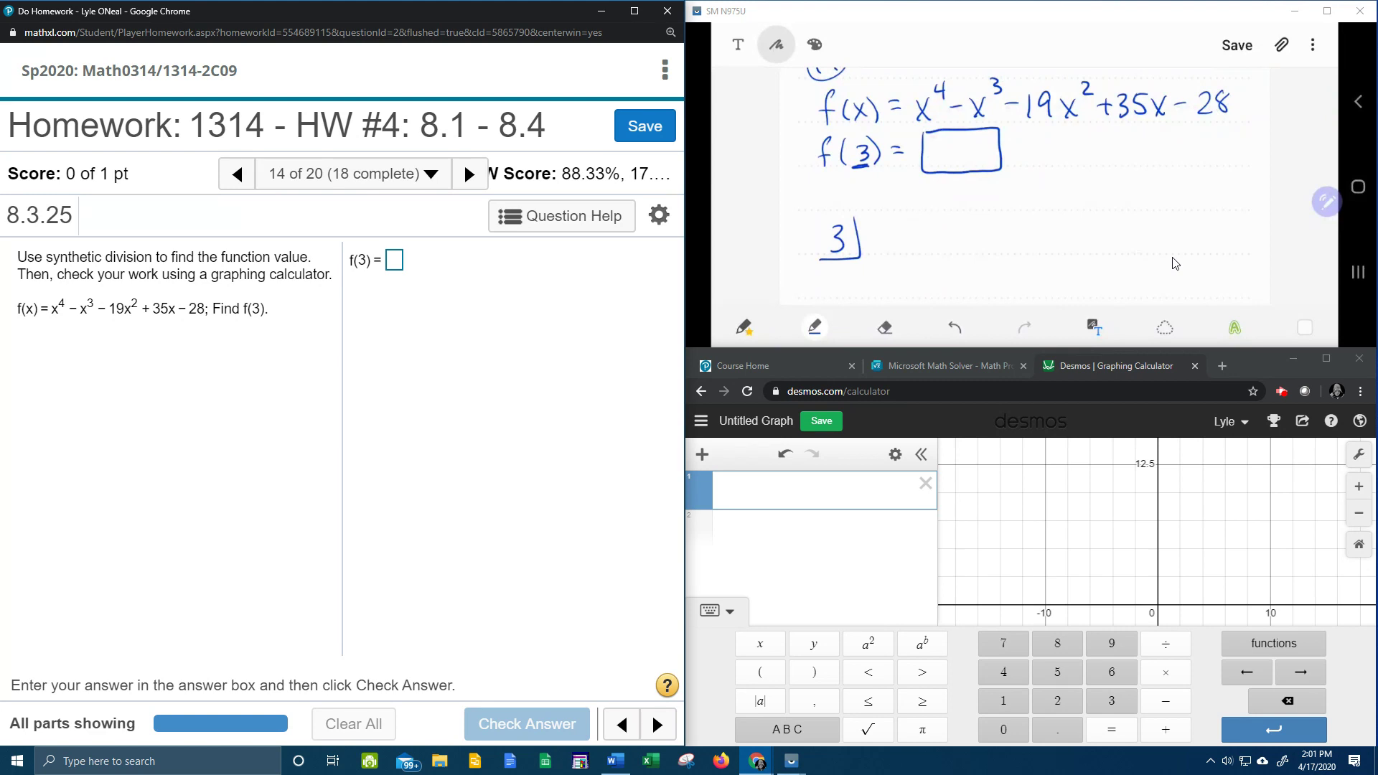
# Step: Write coefficients 1, -1, -19, 35, -28, adding the hidden 1s before x⁴ and x³
pyautogui.moveTo(910, 94); pyautogui.dragTo(908, 113)
pyautogui.moveTo(890, 225); pyautogui.dragTo(891, 249)
pyautogui.moveTo(968, 91); pyautogui.dragTo(966, 120)
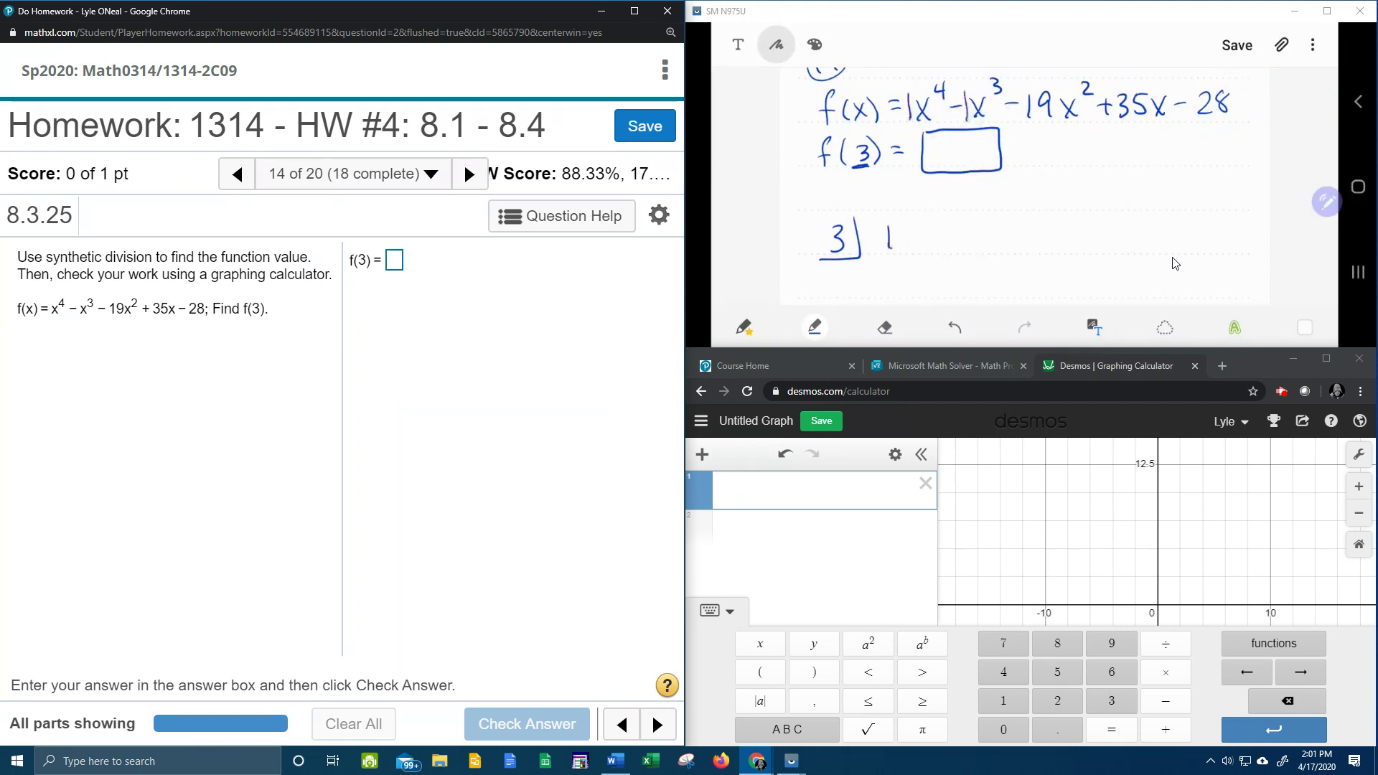
pyautogui.moveTo(923, 234)
pyautogui.mouseDown()
pyautogui.moveTo(946, 251)
pyautogui.moveTo(1022, 238)
pyautogui.moveTo(1025, 253)
pyautogui.moveTo(1079, 248)
pyautogui.moveTo(1095, 224)
pyautogui.moveTo(1137, 233)
pyautogui.mouseUp()
pyautogui.moveTo(1140, 227); pyautogui.dragTo(1155, 251)
pyautogui.moveTo(1174, 223)
pyautogui.mouseDown()
pyautogui.moveTo(1163, 237)
pyautogui.moveTo(1176, 223)
pyautogui.mouseUp()
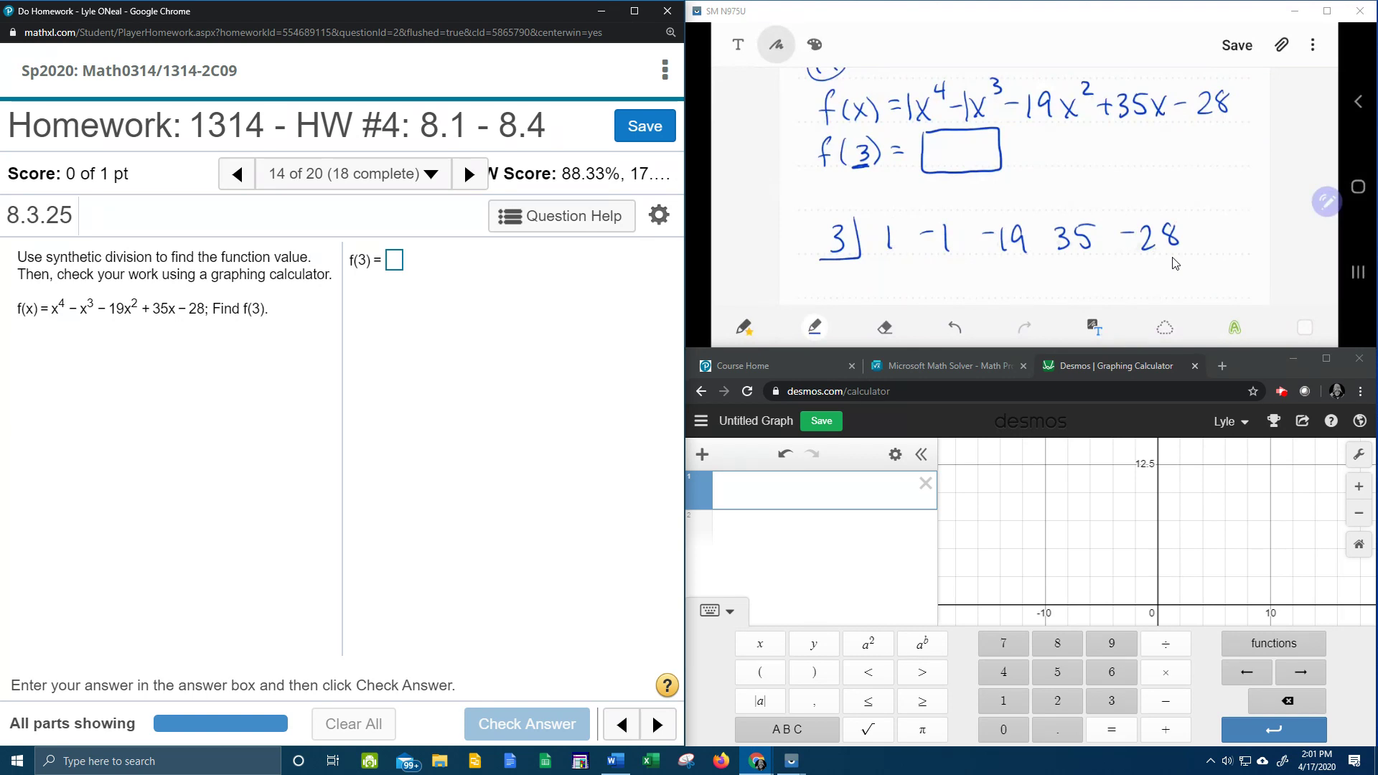
# Step: Circle the exponents of f(x), marking the exponent 1 above 35x
pyautogui.moveTo(941, 79)
pyautogui.mouseDown()
pyautogui.moveTo(987, 89)
pyautogui.moveTo(998, 73)
pyautogui.mouseUp()
pyautogui.moveTo(1087, 79); pyautogui.dragTo(1085, 80)
pyautogui.moveTo(1172, 76)
pyautogui.mouseDown()
pyautogui.moveTo(1174, 91)
pyautogui.moveTo(1179, 75)
pyautogui.mouseUp()
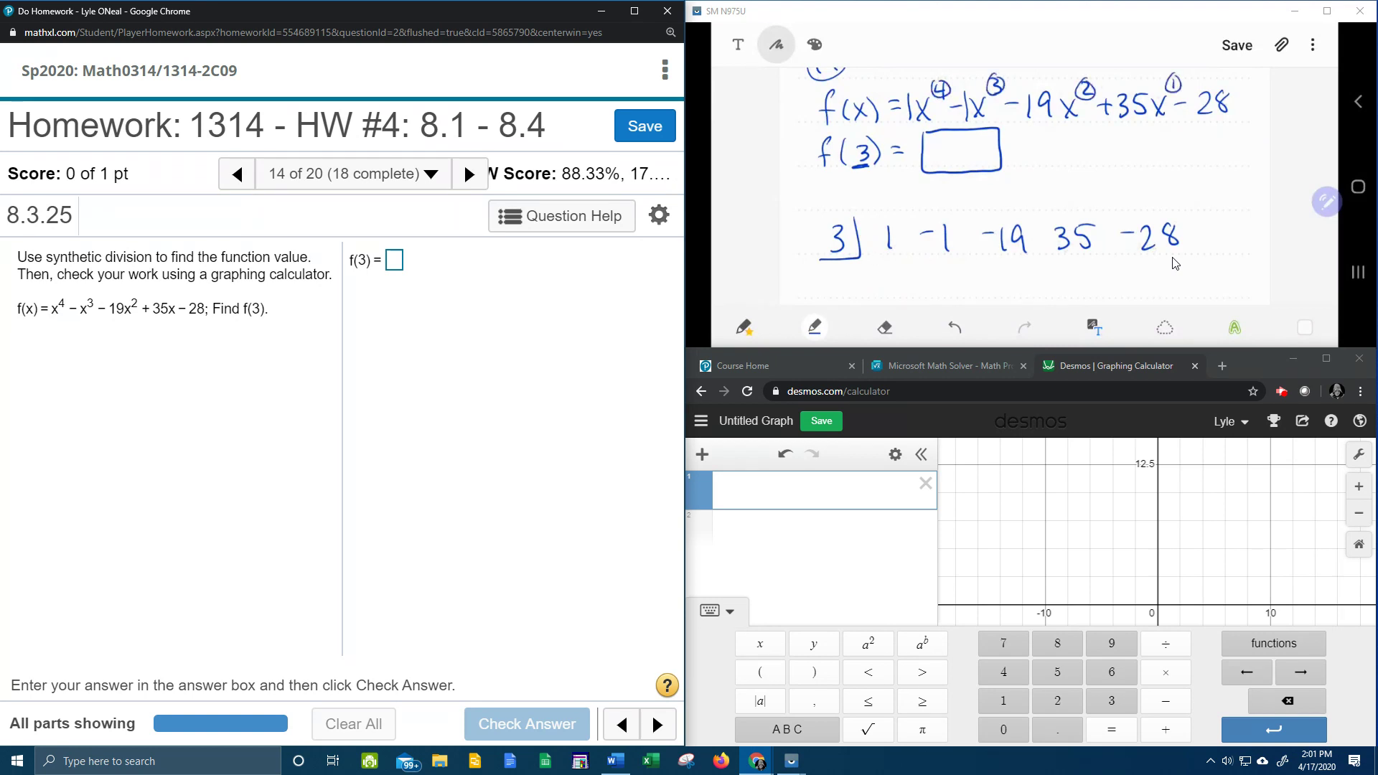
# Step: Scroll the note to the bottom row 1, 2, −13, −4 and remainder −40
pyautogui.scroll(-3, 1174, 263)
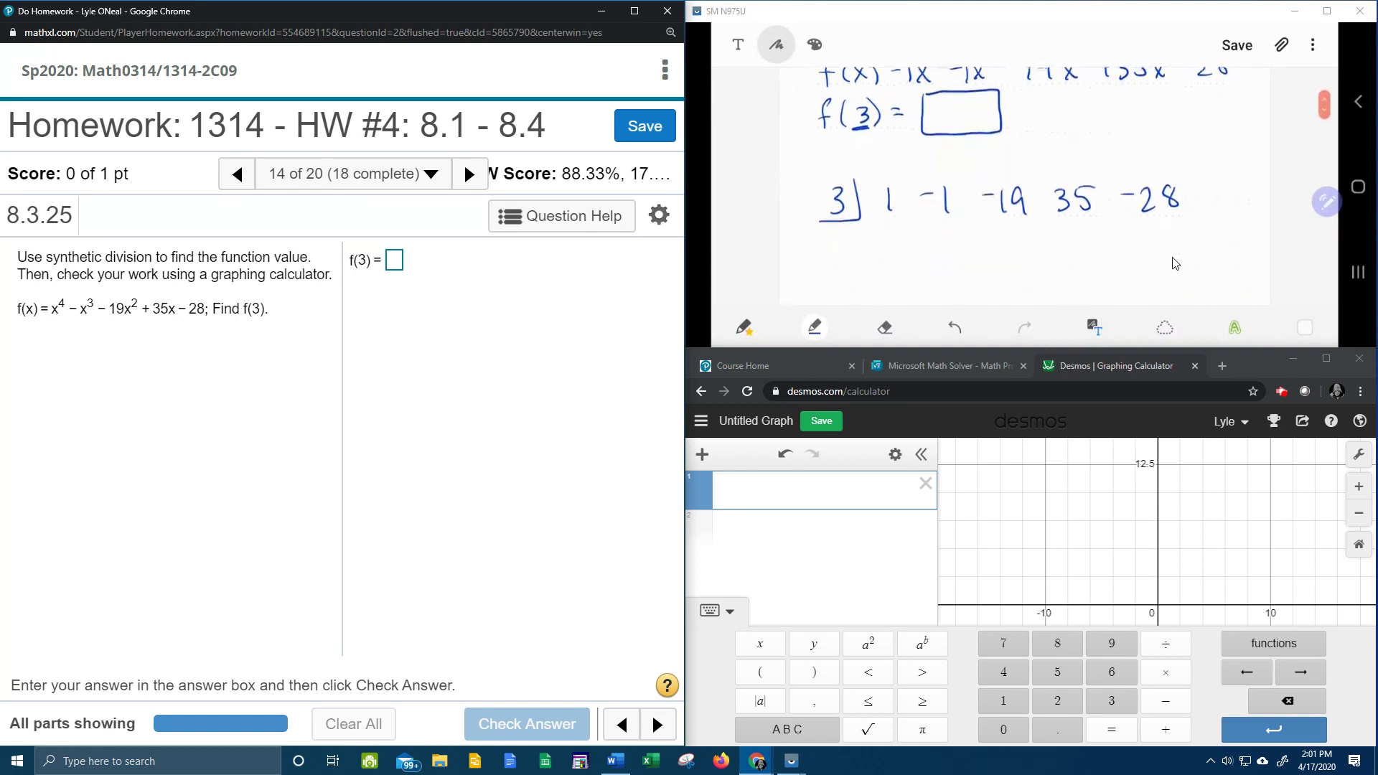
pyautogui.scroll(-2, 1175, 263)
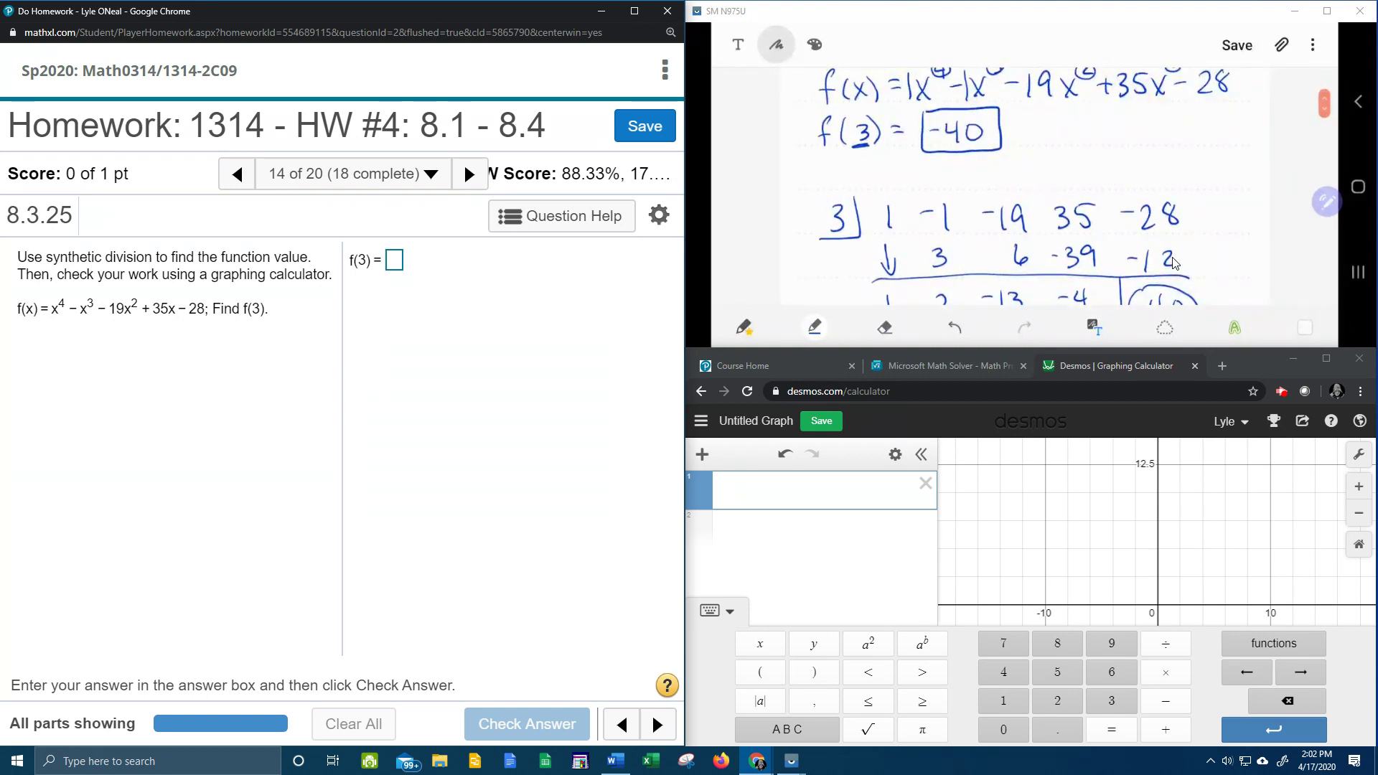
# Step: Submit −40 as the value of f(3) and get it checked correct
pyautogui.click(396, 264)
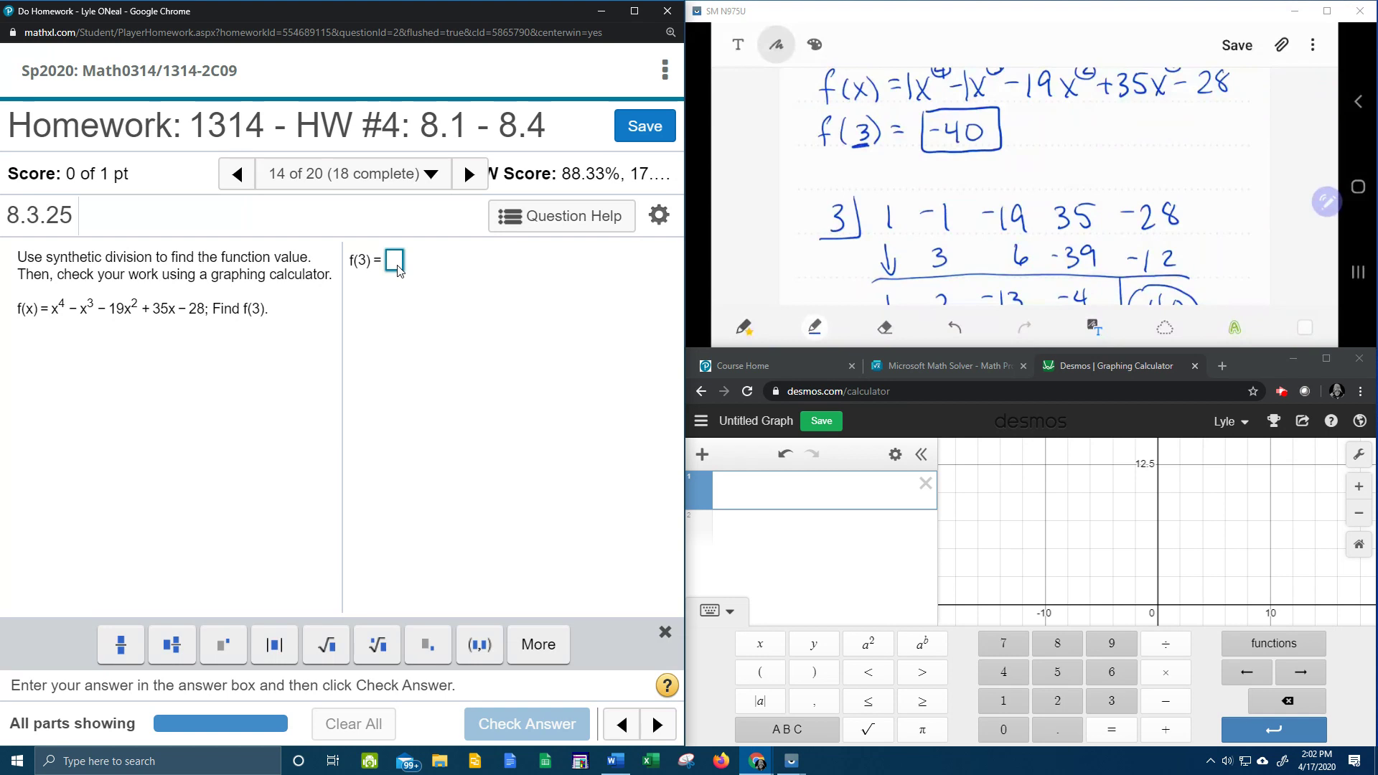
pyautogui.write('-40')
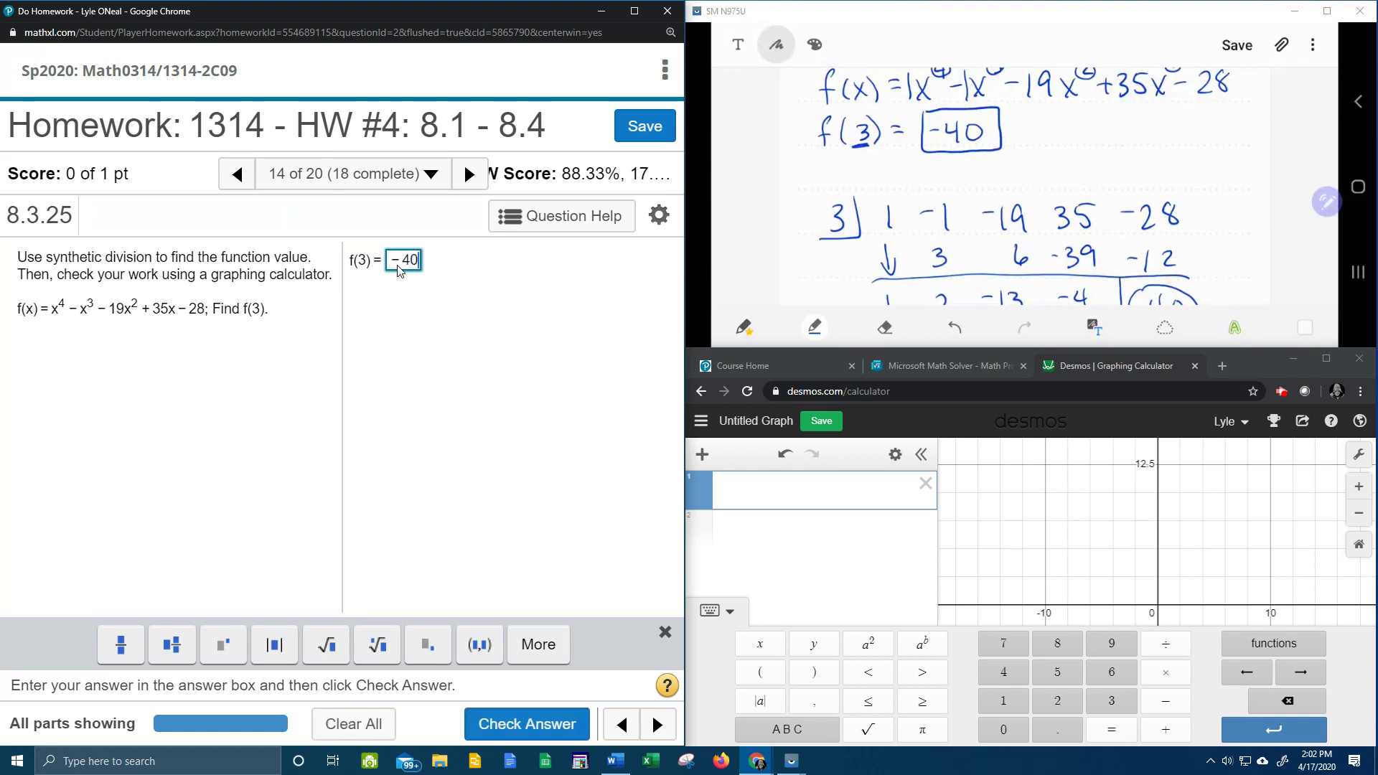
pyautogui.press('Return')
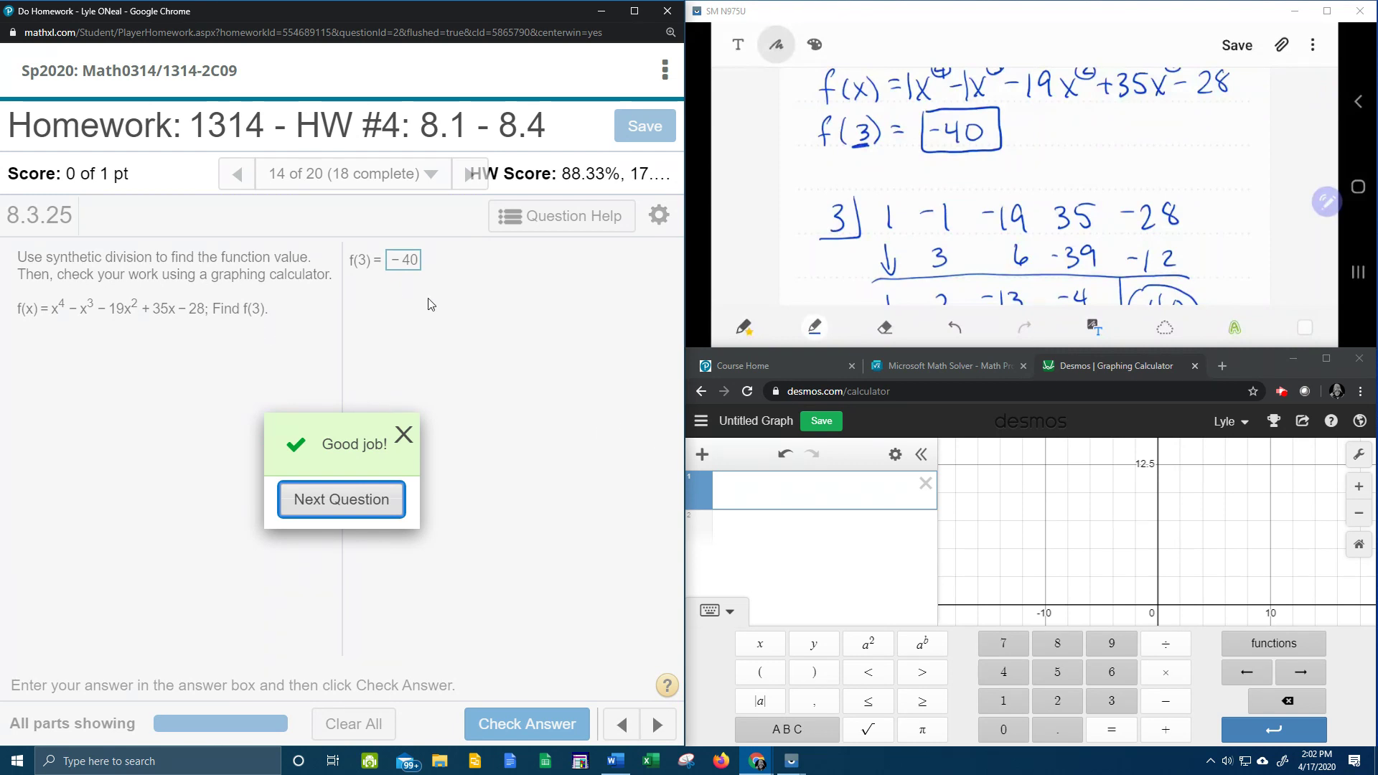
pyautogui.click(841, 490)
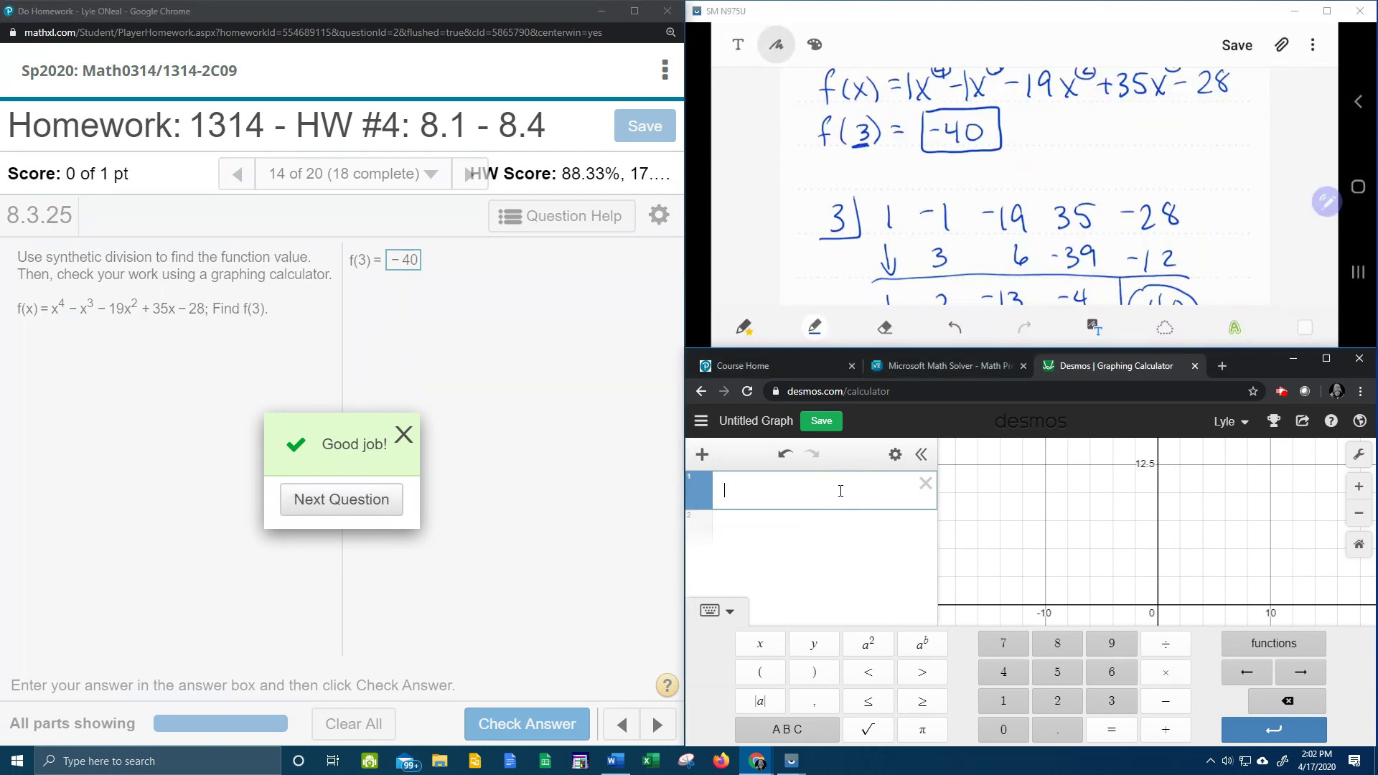
# Step: Enter f(x)=x^4-x^3-19x^2+35x-28 on Desmos expression line 1
pyautogui.write('f(x)')
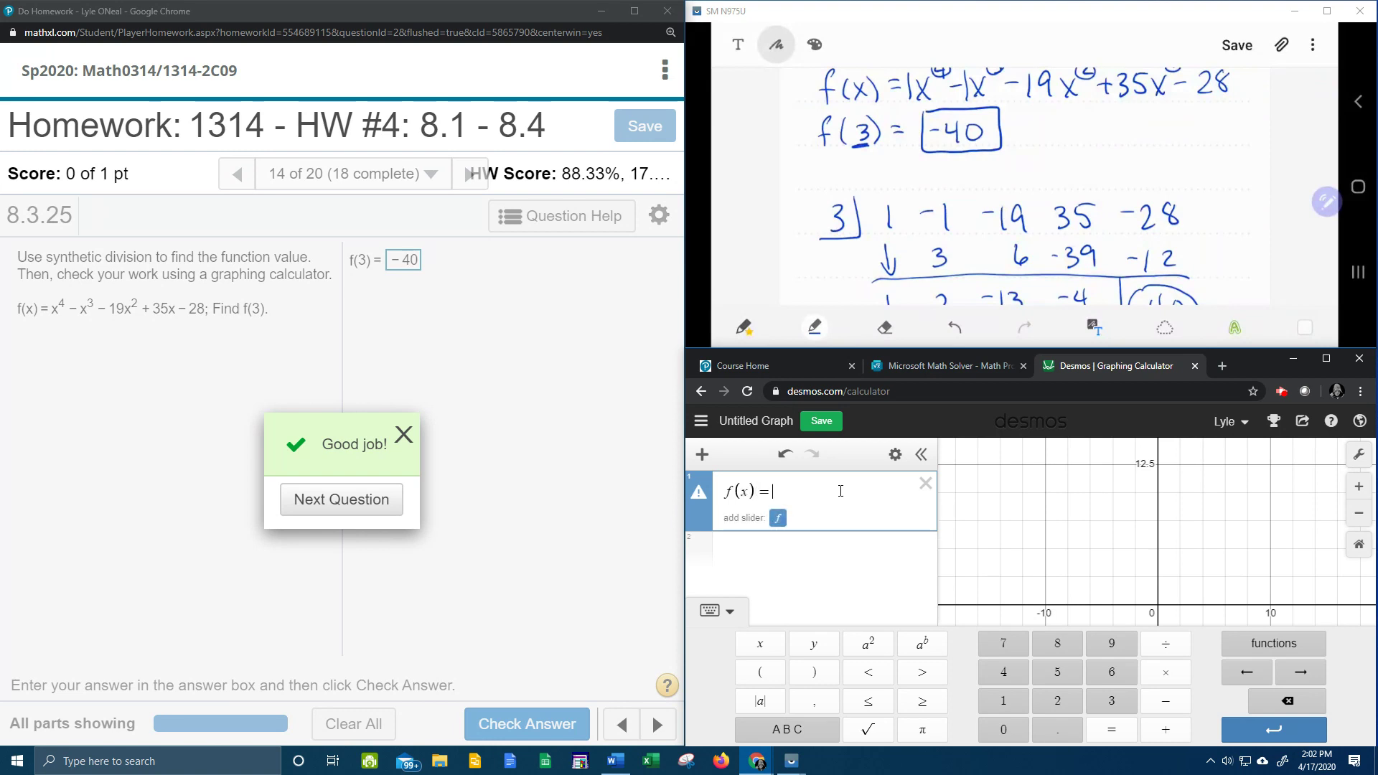
pyautogui.write('=x^4')
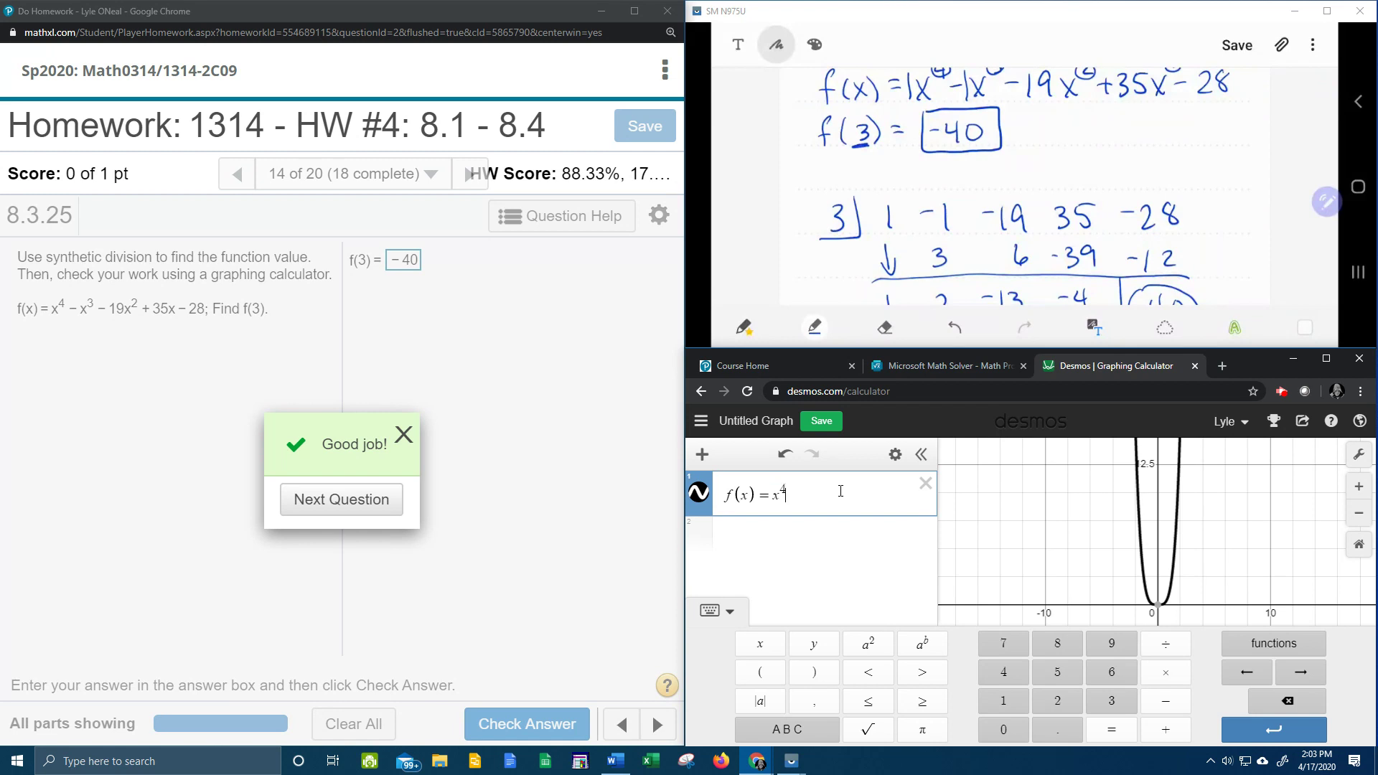
pyautogui.write('-x^3')
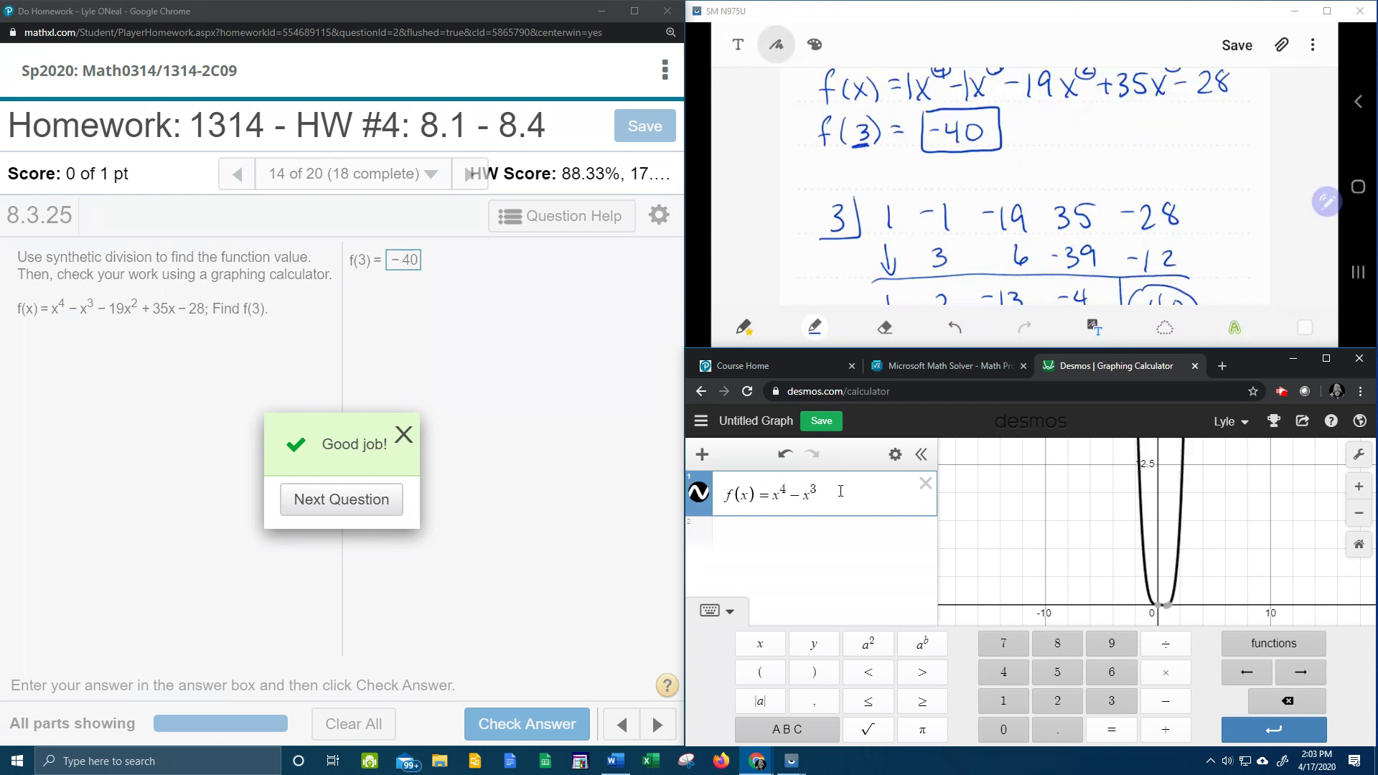
pyautogui.write('-19')
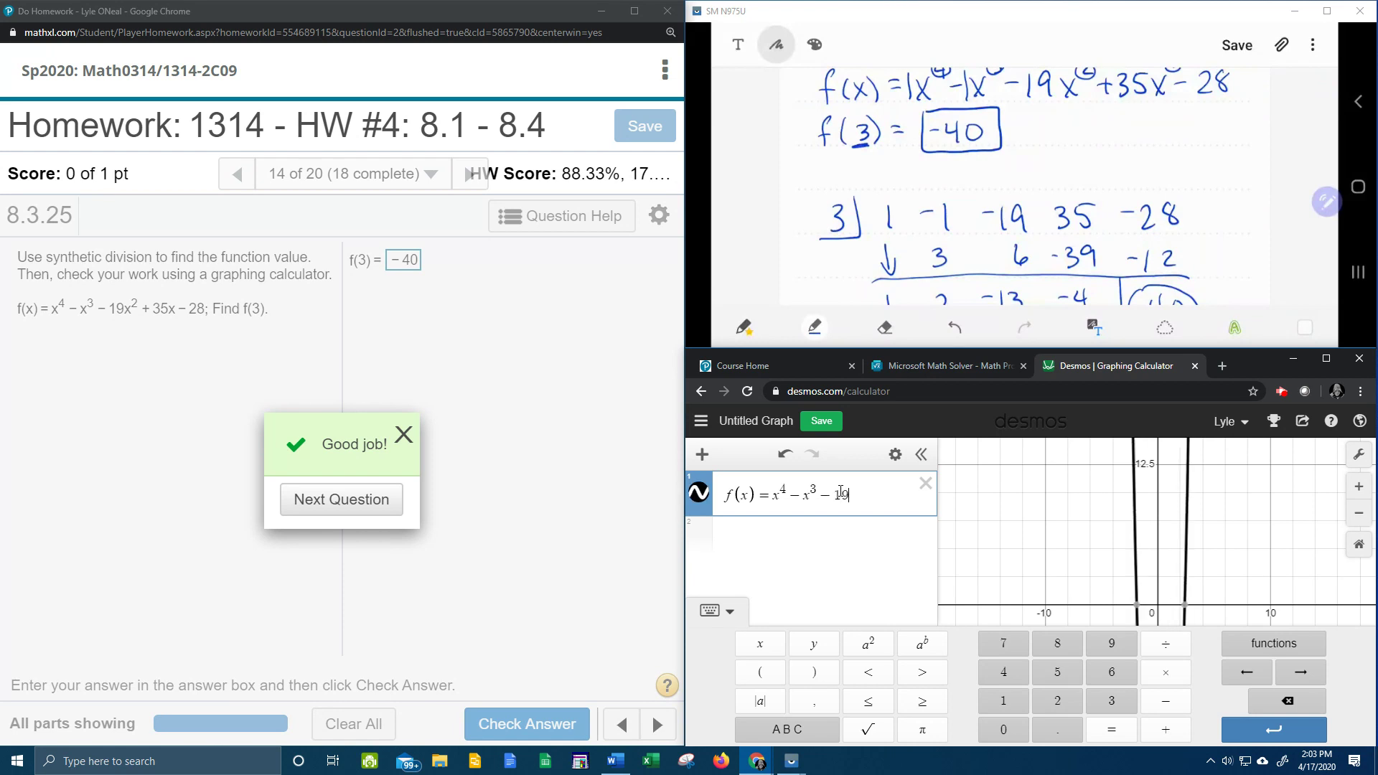
pyautogui.write('x^2')
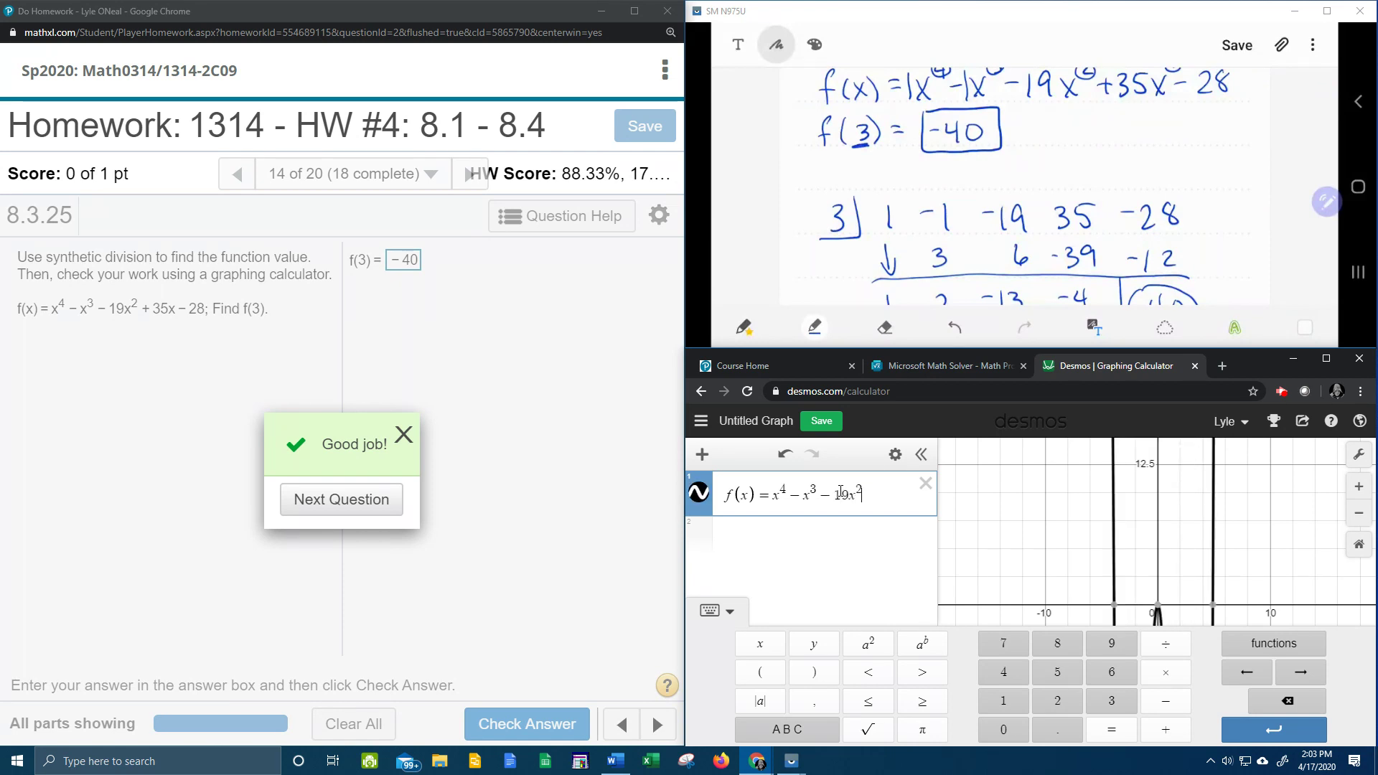
pyautogui.write('+35x')
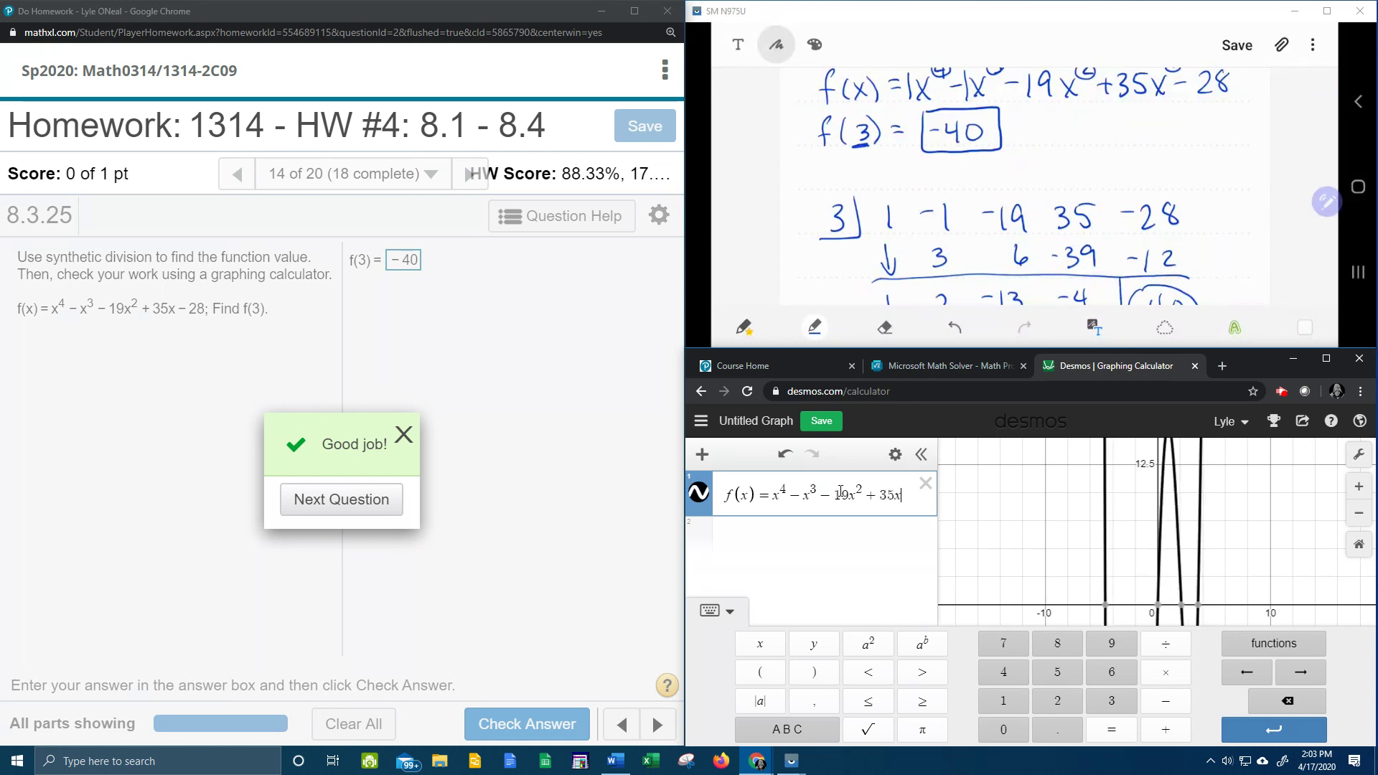
pyautogui.write('-28')
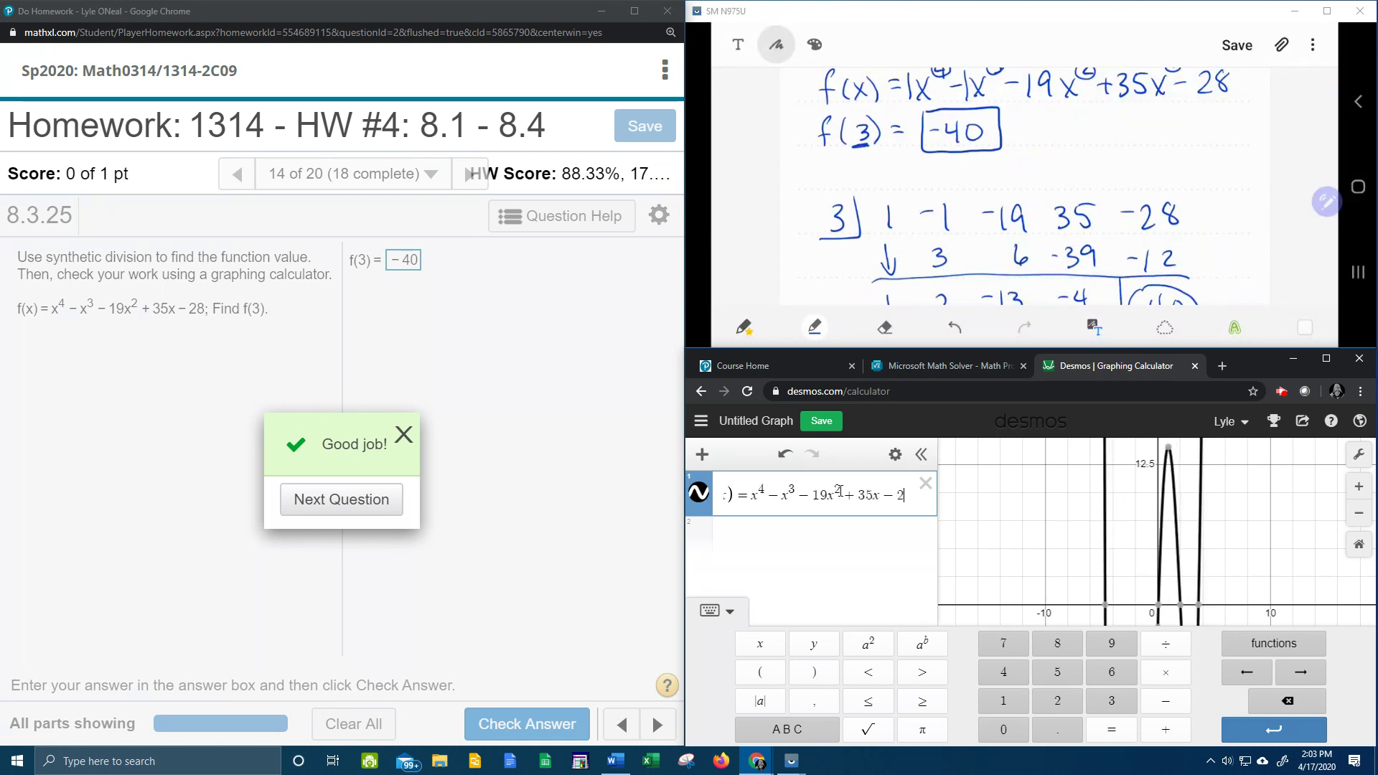
pyautogui.click(1157, 553)
pyautogui.scroll(-5, 1161, 623)
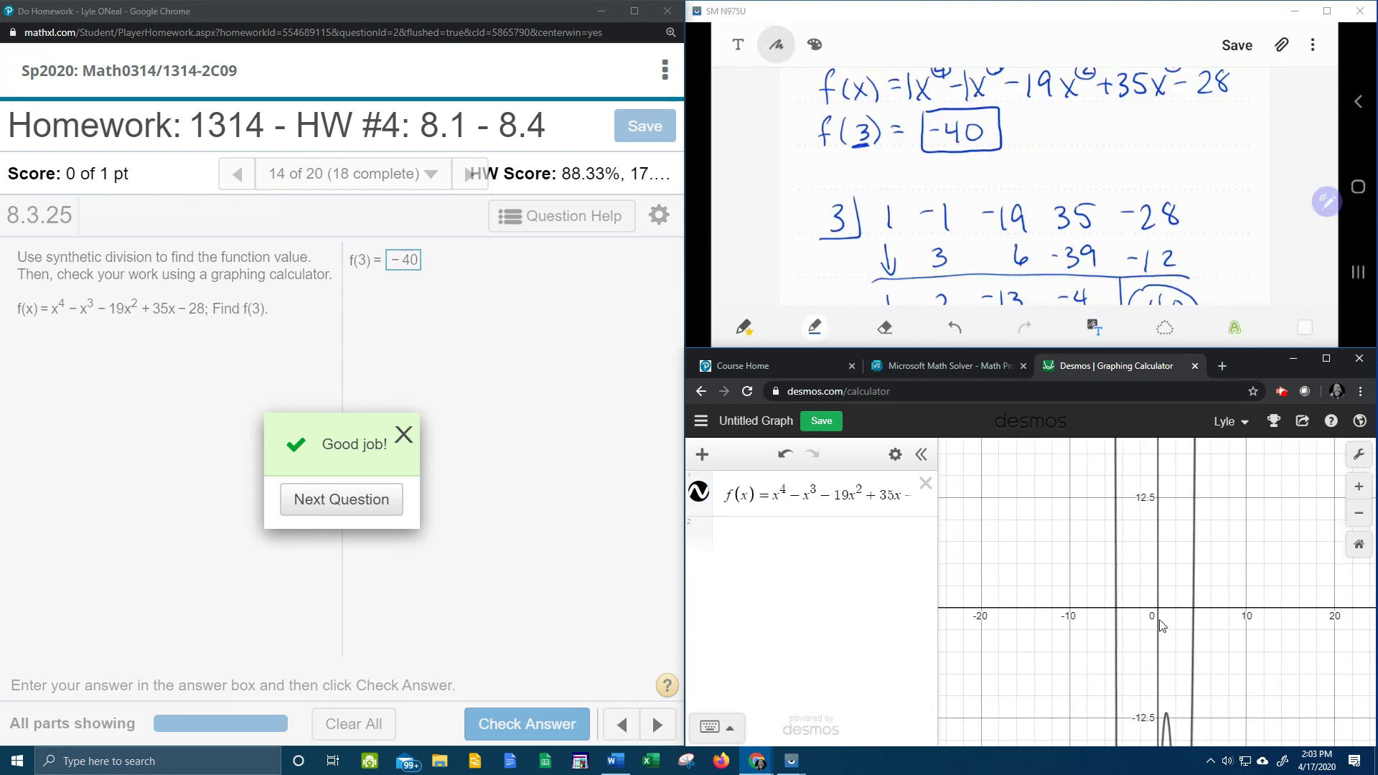
# Step: Zoom out, pan, and trace the curve down to the point (3, −40)
pyautogui.scroll(-1, 1161, 623)
pyautogui.moveTo(1176, 606); pyautogui.dragTo(1156, 638)
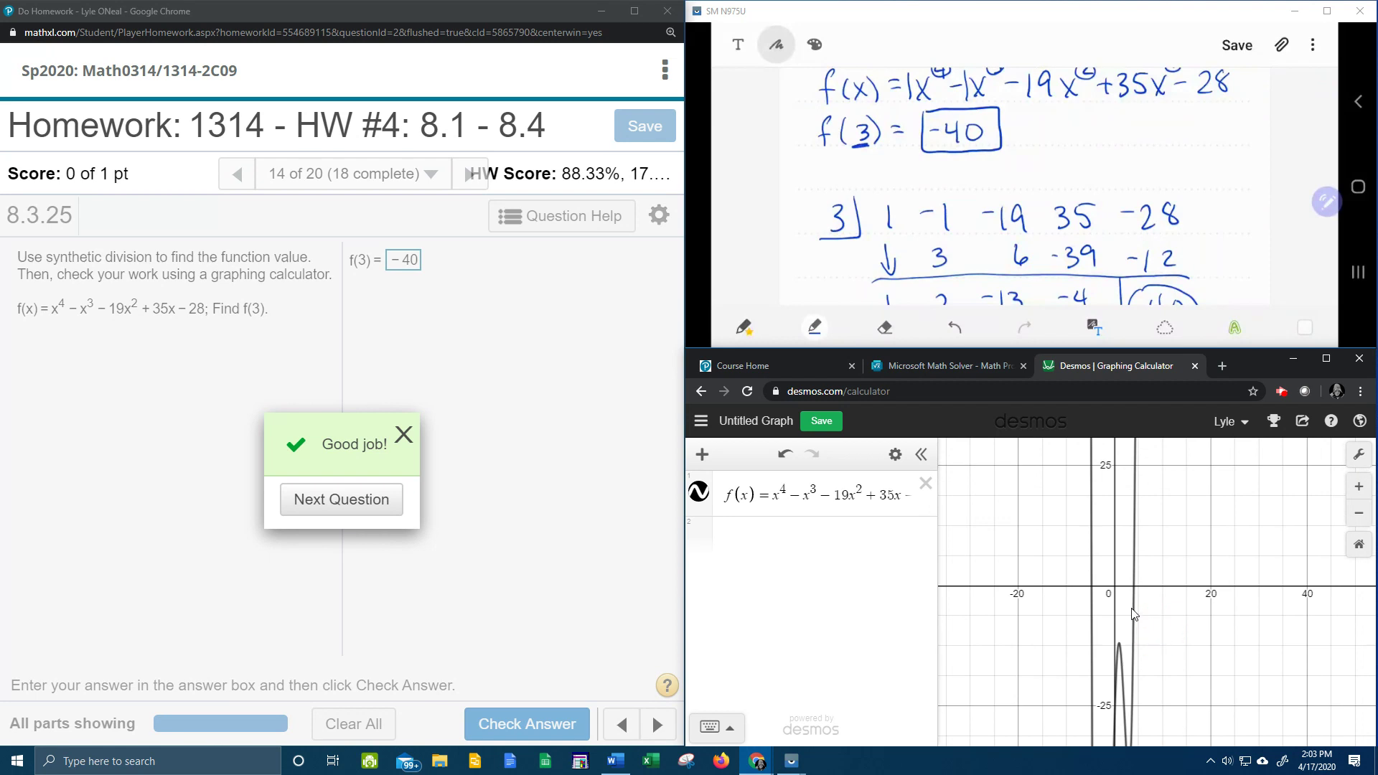
pyautogui.click(1135, 590)
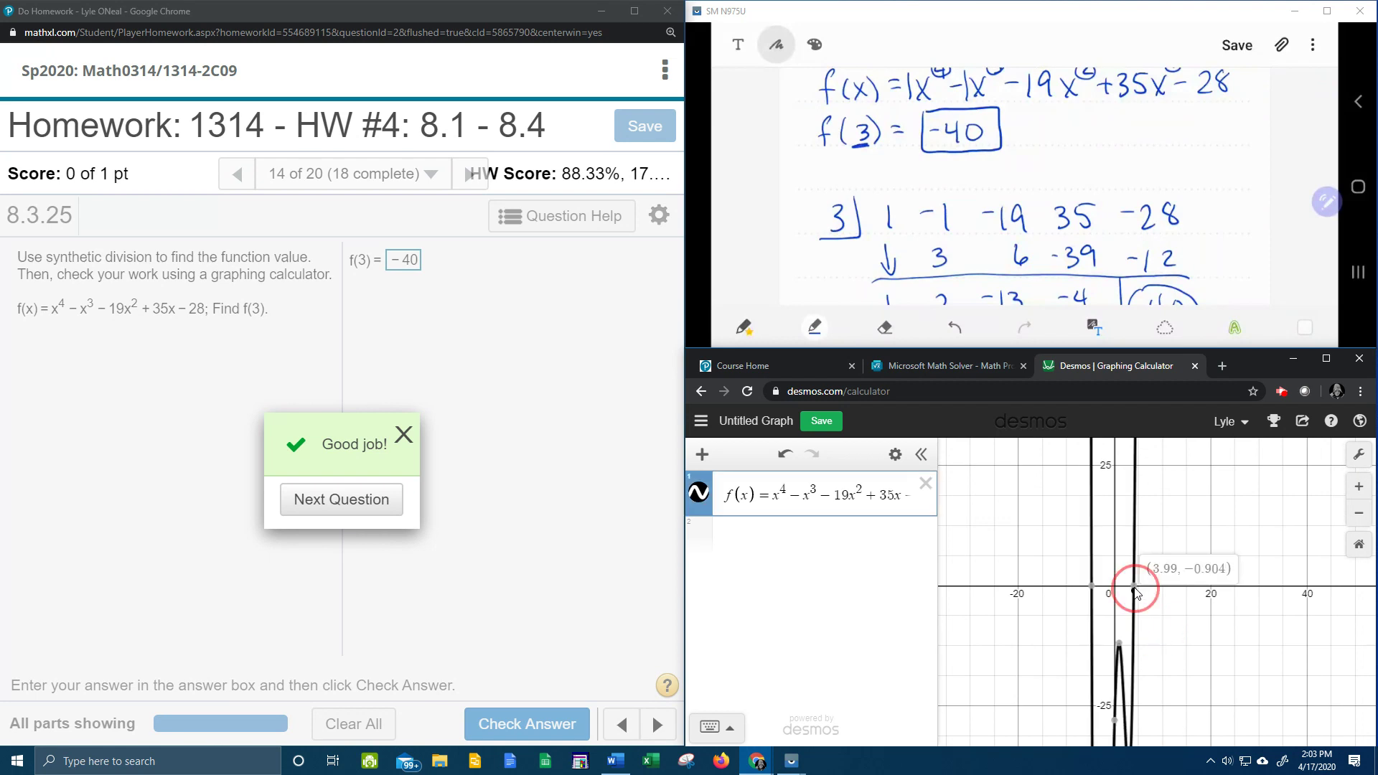
pyautogui.moveTo(1135, 593)
pyautogui.mouseDown()
pyautogui.moveTo(1143, 504)
pyautogui.moveTo(1137, 587)
pyautogui.mouseUp()
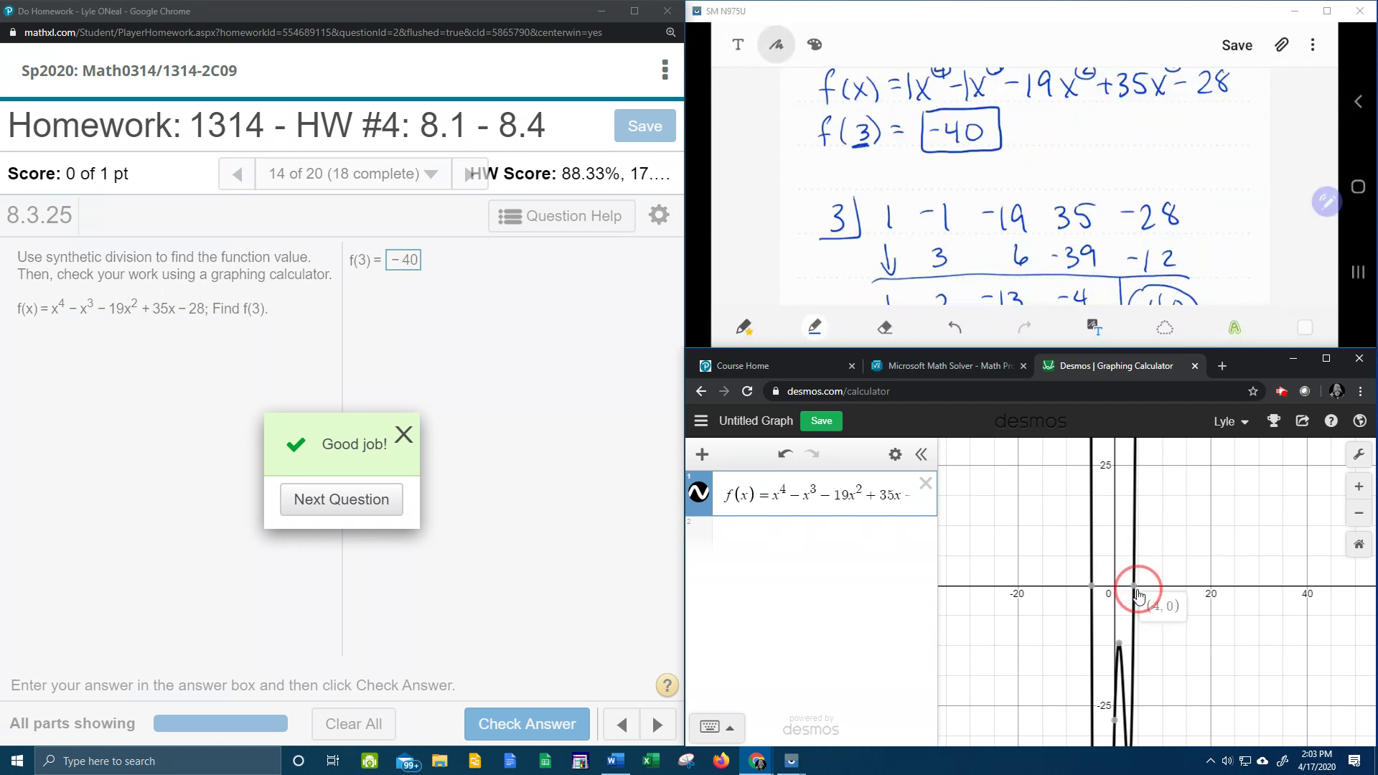
pyautogui.moveTo(1138, 595)
pyautogui.mouseDown()
pyautogui.moveTo(1139, 671)
pyautogui.moveTo(1166, 667)
pyautogui.moveTo(1169, 541)
pyautogui.moveTo(1141, 533)
pyautogui.moveTo(1129, 634)
pyautogui.mouseUp()
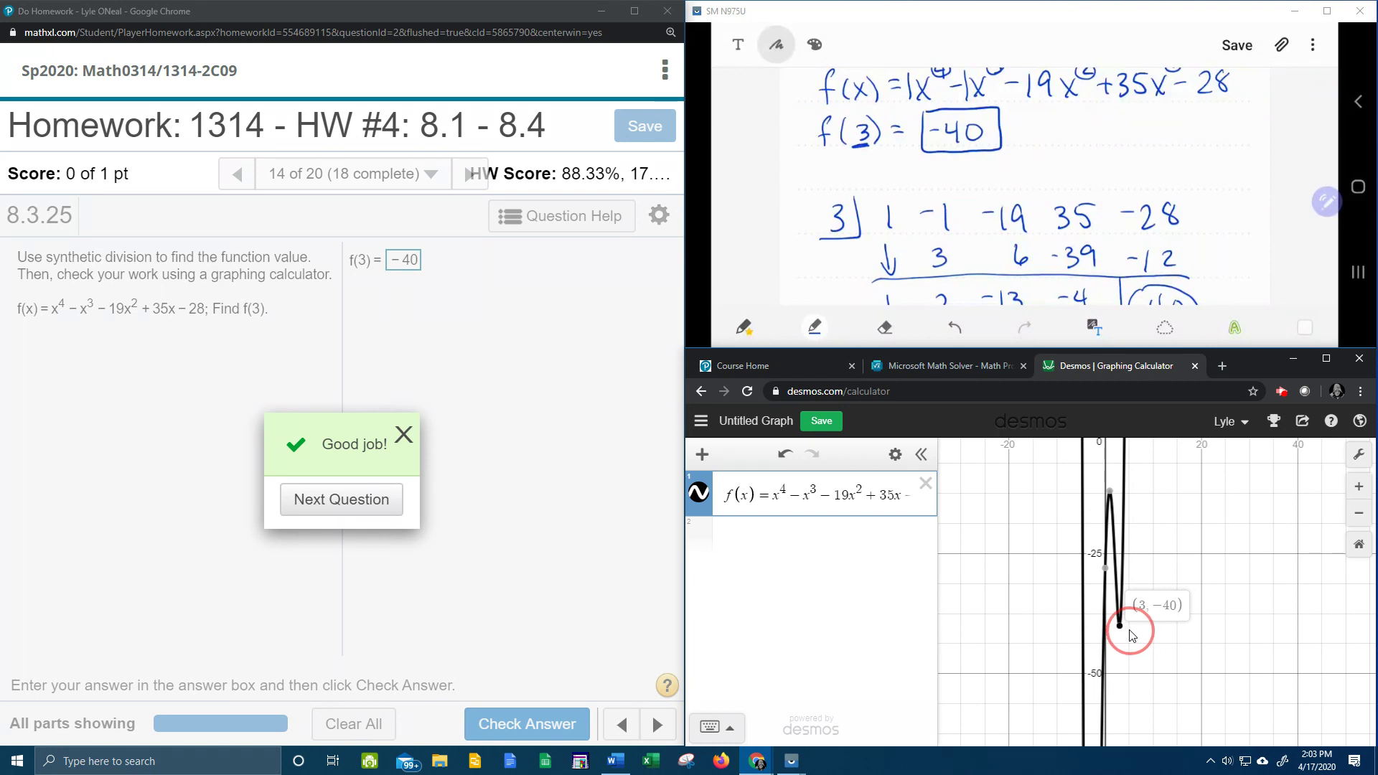
pyautogui.moveTo(1130, 635); pyautogui.dragTo(1130, 635)
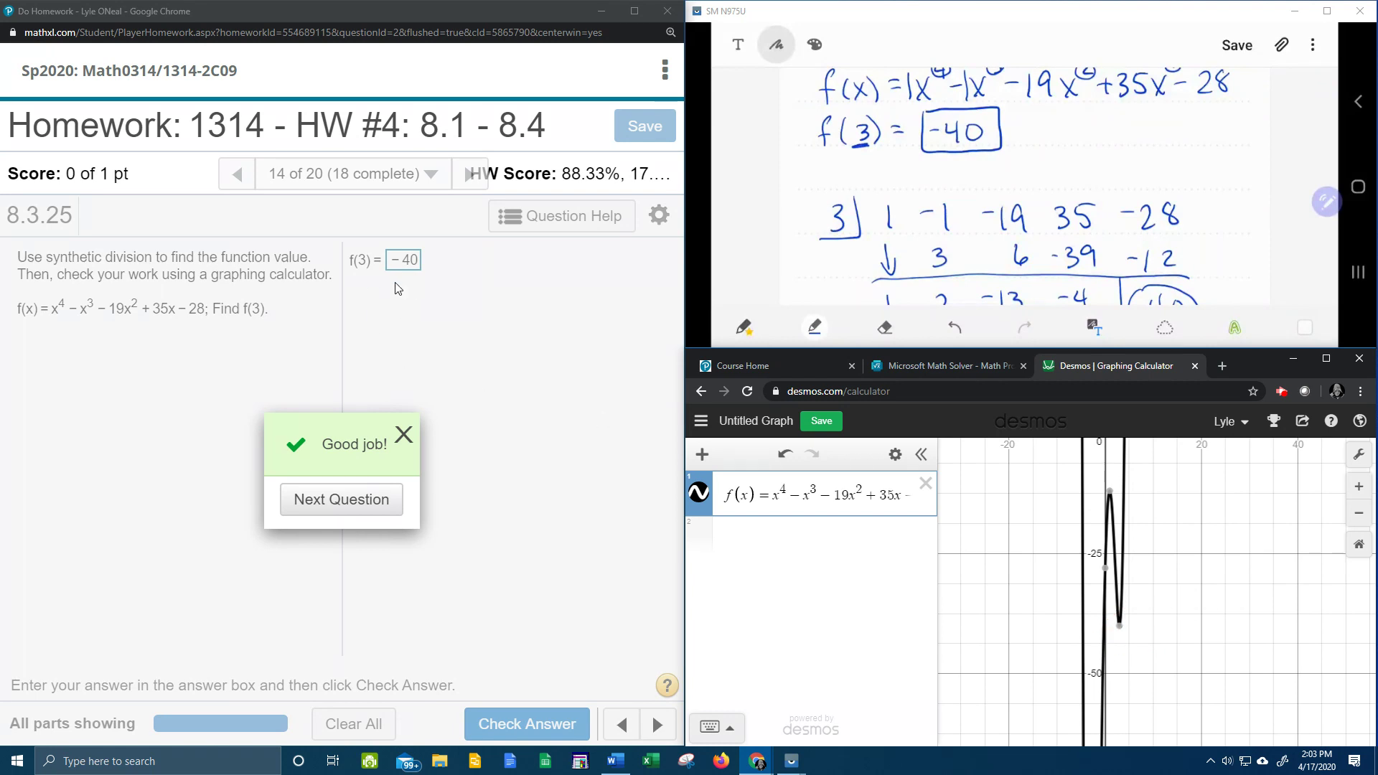